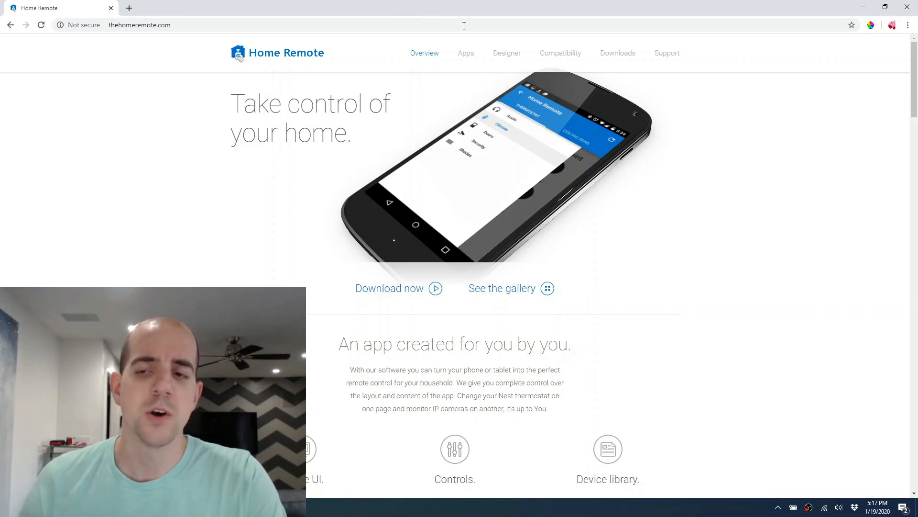
Download and install the Home Remote Designer application from the website's downloads section.
{"action": "scroll", "coordinate": [894, 196], "scroll_direction": "down", "scroll_amount": 10}
{"action": "scroll", "coordinate": [895, 197], "scroll_direction": "down", "scroll_amount": 15}
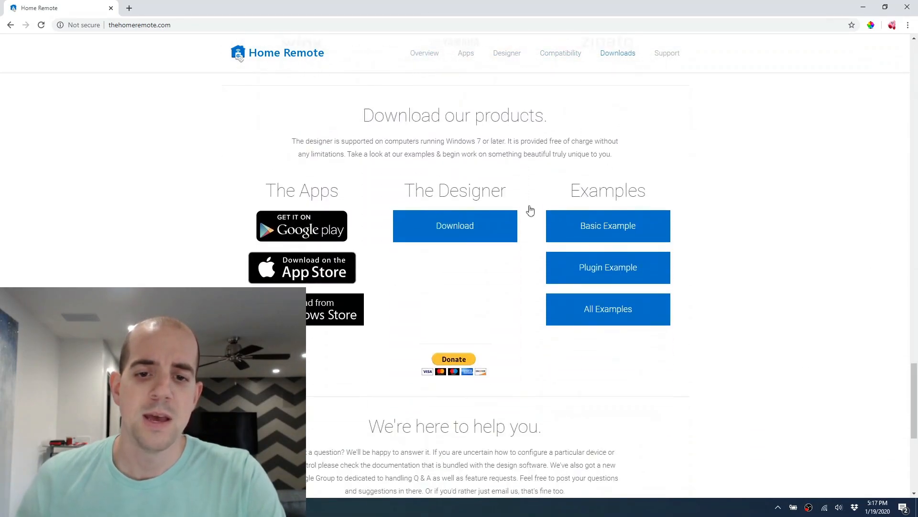
{"action": "left_click_drag", "start_coordinate": [407, 190], "coordinate": [506, 190]}
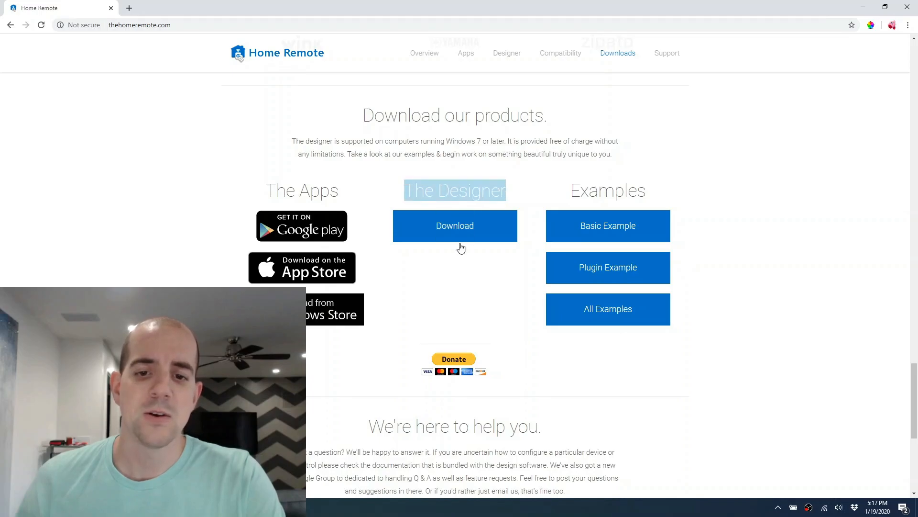
{"action": "left_click", "coordinate": [449, 235]}
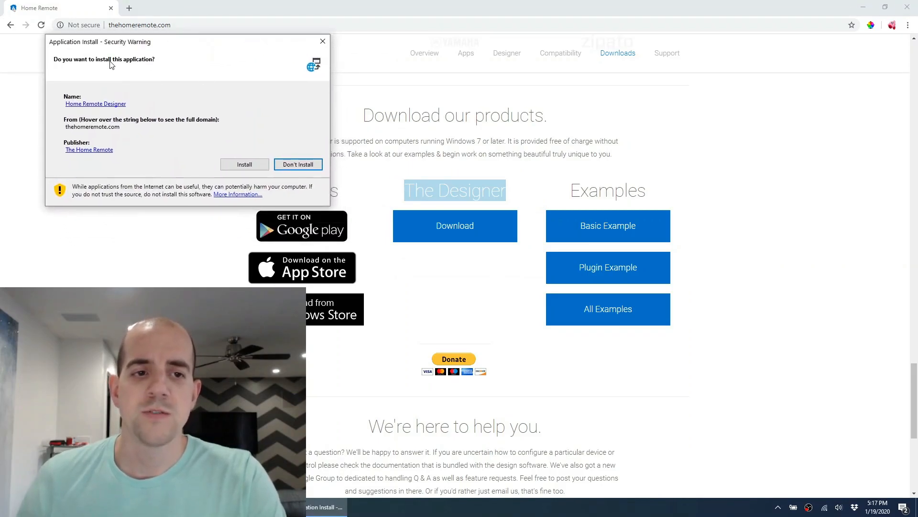
{"action": "left_click", "coordinate": [245, 165]}
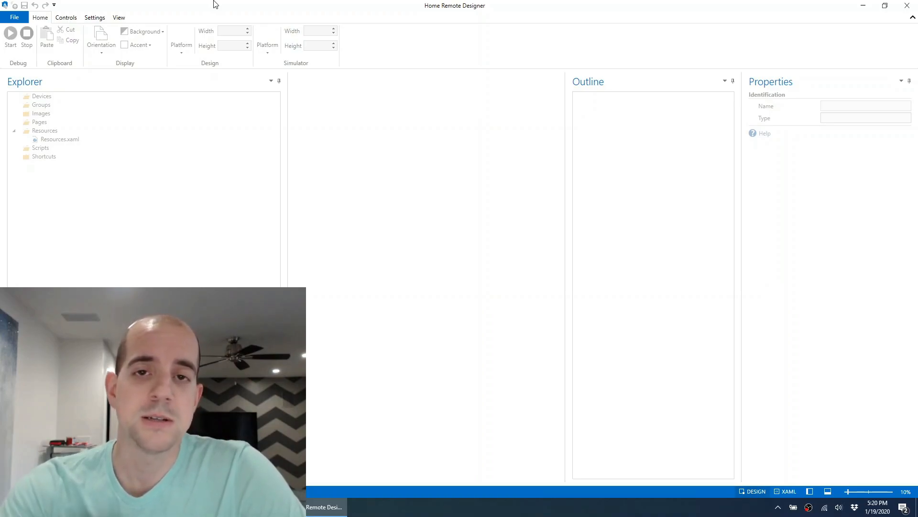
Create a new project for the iOS platform and dismiss the getting-started message.
{"action": "left_click", "coordinate": [12, 18]}
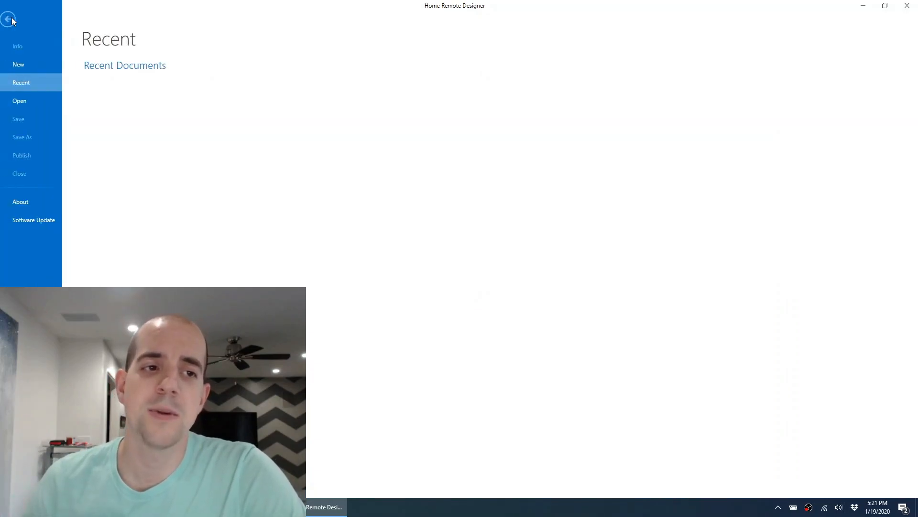
{"action": "left_click", "coordinate": [28, 66]}
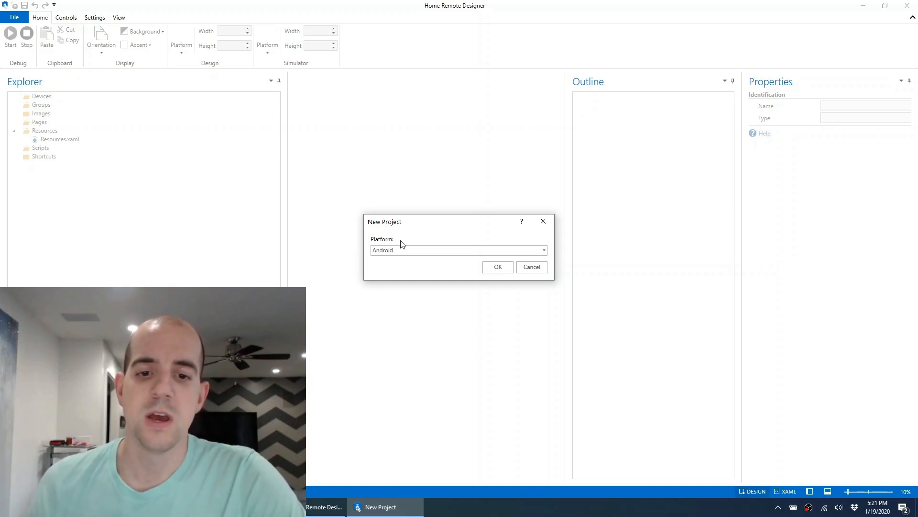
{"action": "left_click", "coordinate": [424, 252]}
{"action": "left_click", "coordinate": [396, 273]}
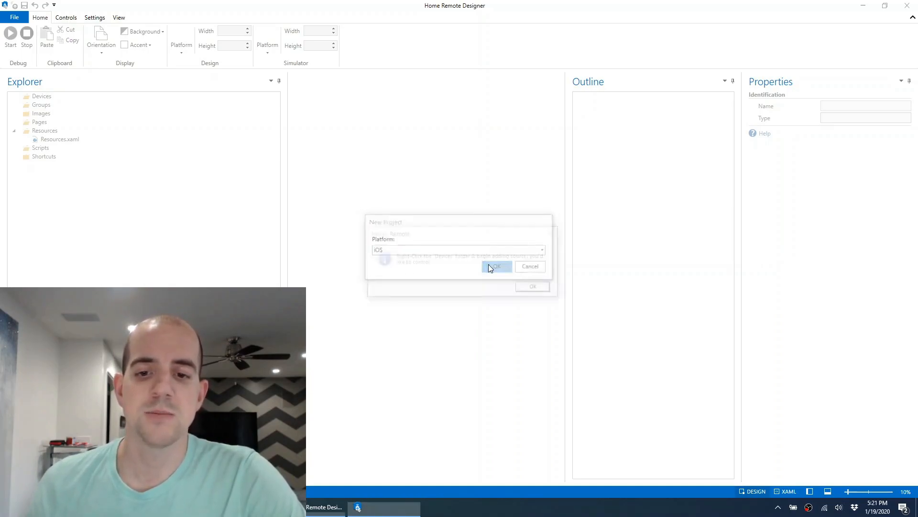
{"action": "left_click", "coordinate": [489, 265]}
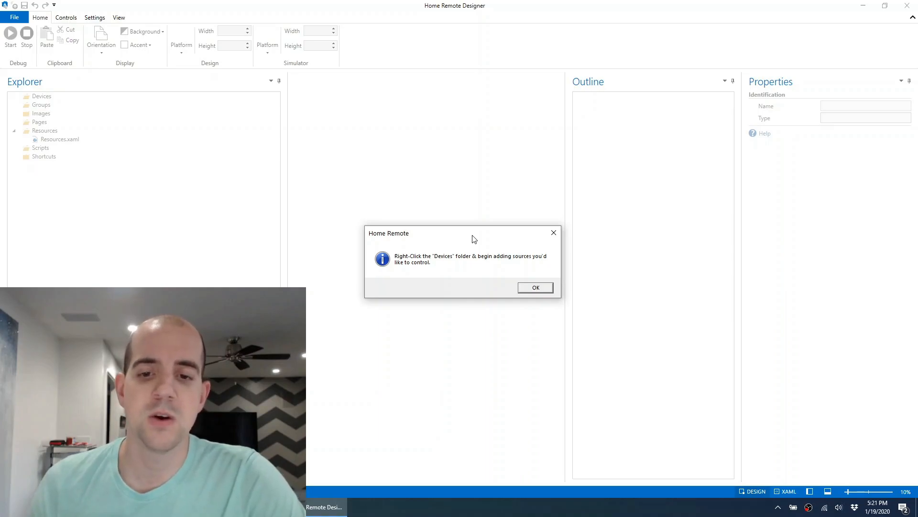
{"action": "left_click", "coordinate": [533, 287]}
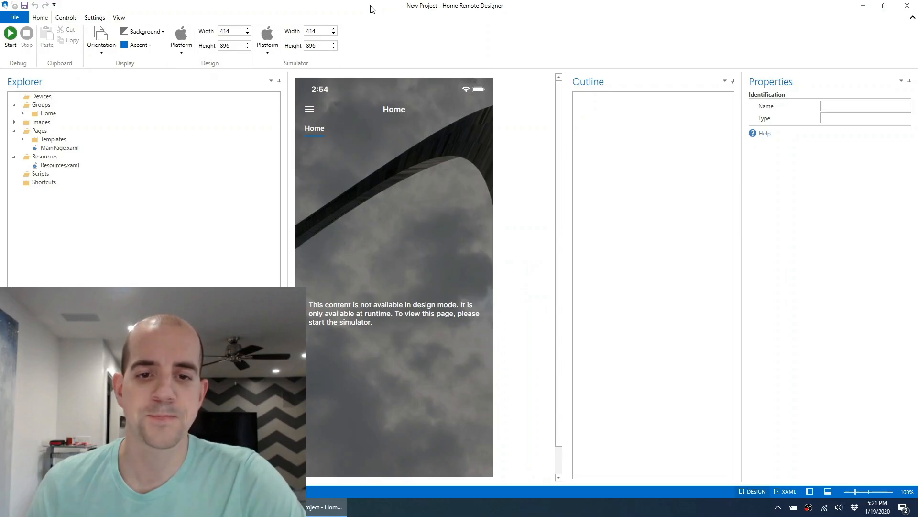
Inspect MainPage.xaml and its Home group in the designer.
{"action": "left_click", "coordinate": [55, 148]}
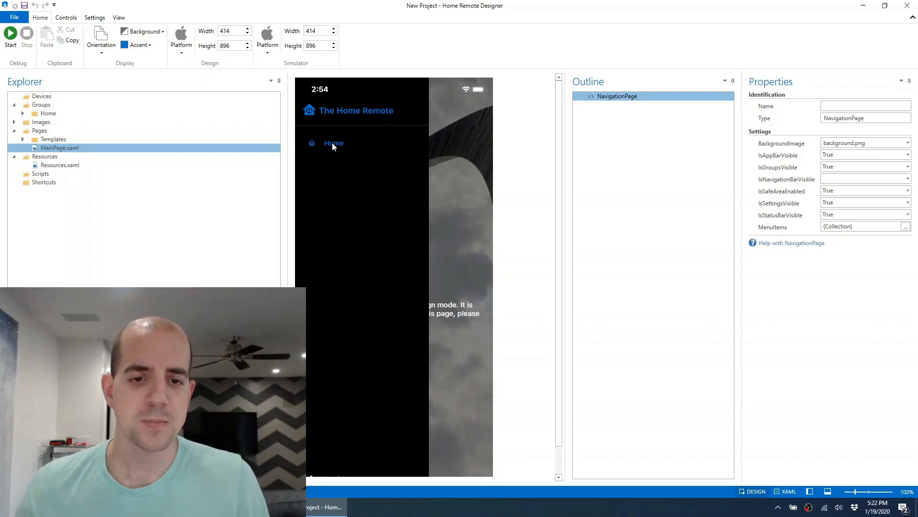
{"action": "left_click", "coordinate": [337, 143]}
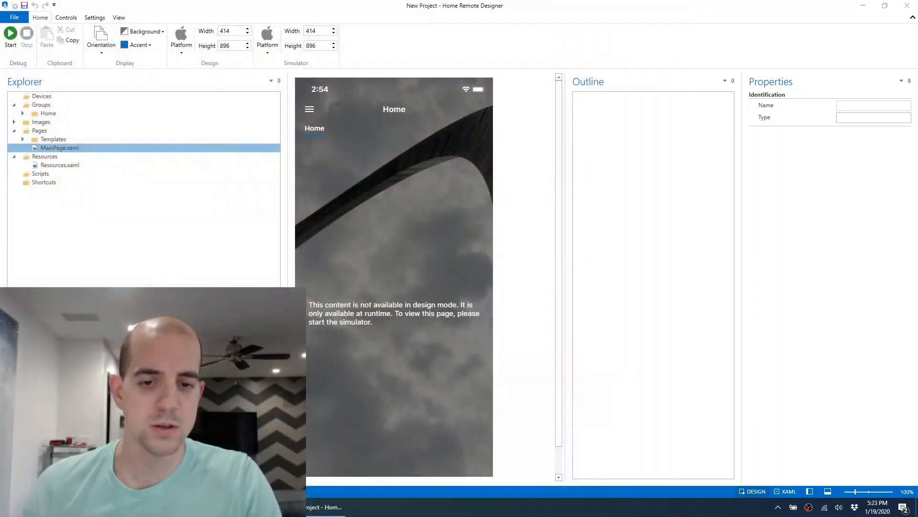
{"action": "left_click", "coordinate": [61, 148]}
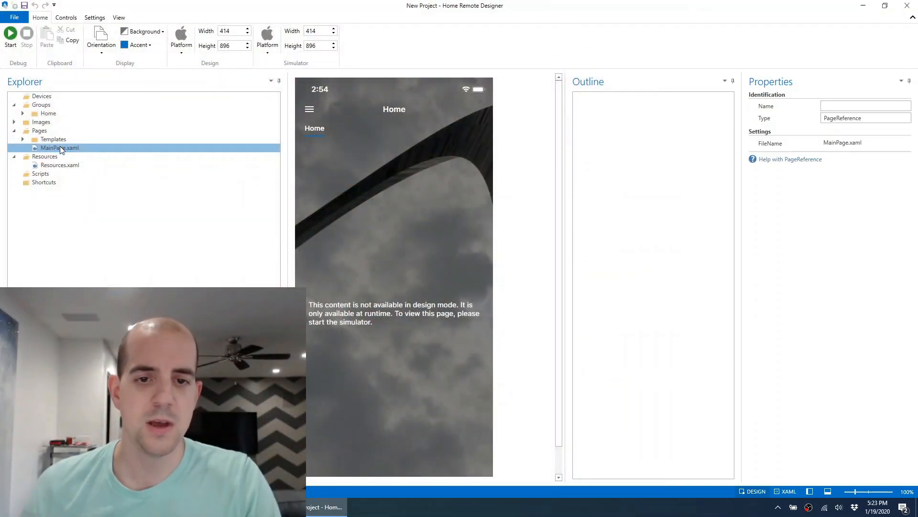
{"action": "left_click", "coordinate": [317, 134]}
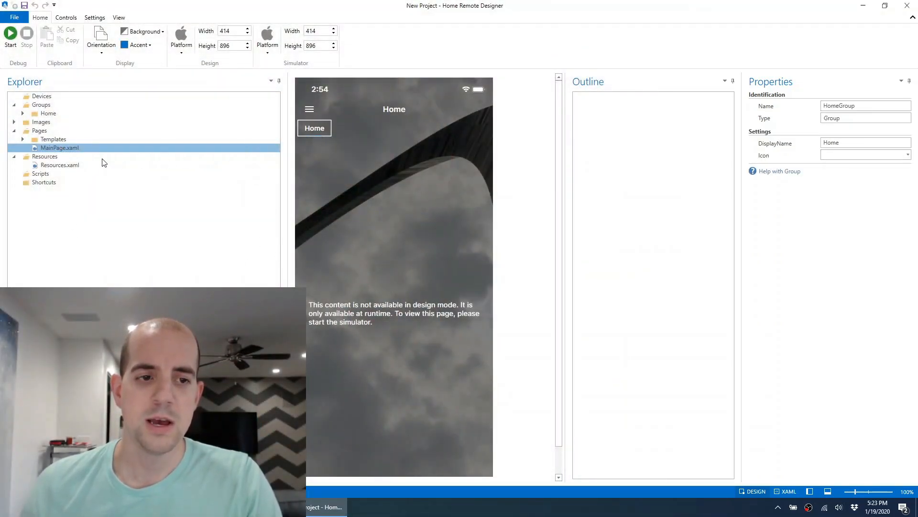
Open the main navigation page and set IsGroupsVisible to False.
{"action": "double_click", "coordinate": [75, 150]}
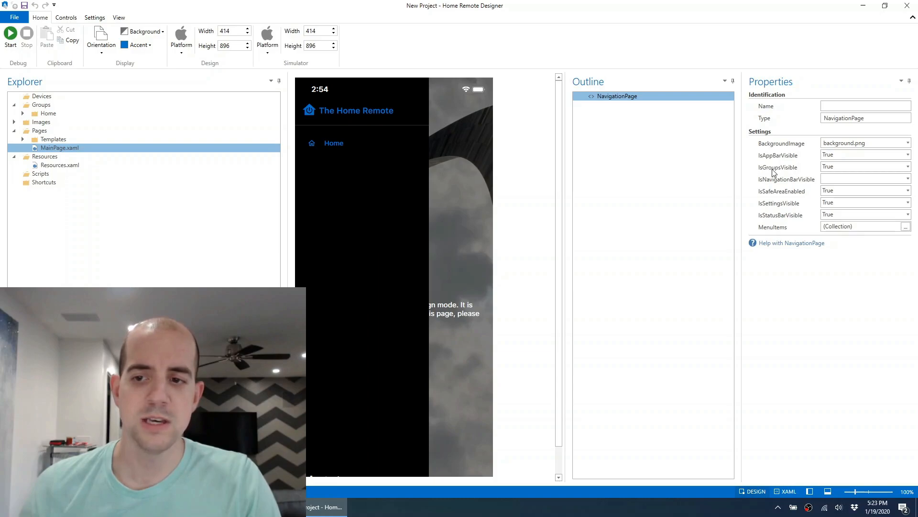
{"action": "left_click", "coordinate": [908, 167]}
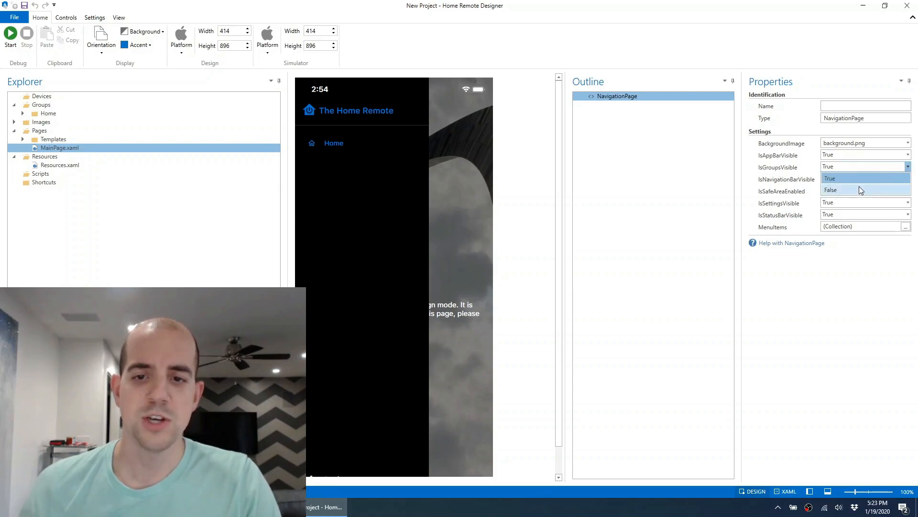
{"action": "left_click", "coordinate": [859, 190]}
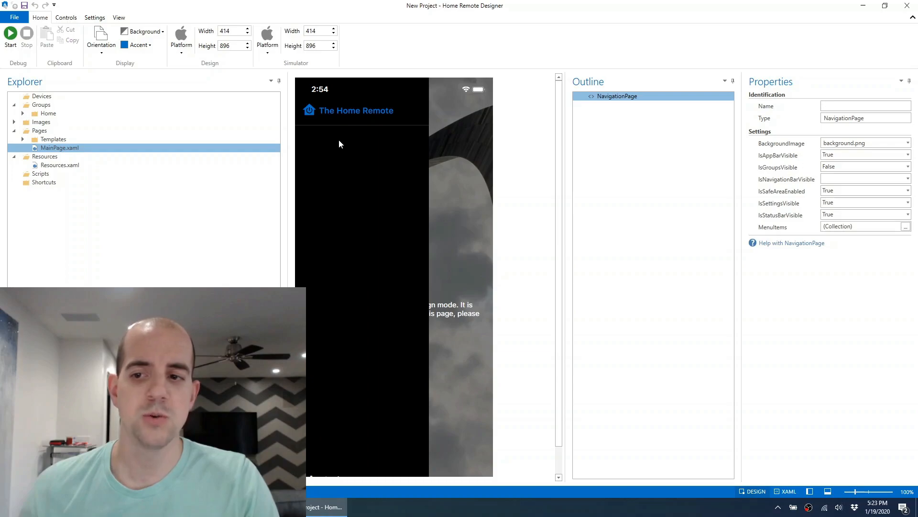
Add a menu item titled Youtube to the navigation page's MenuItems, linked to a new page.
{"action": "left_click", "coordinate": [906, 228]}
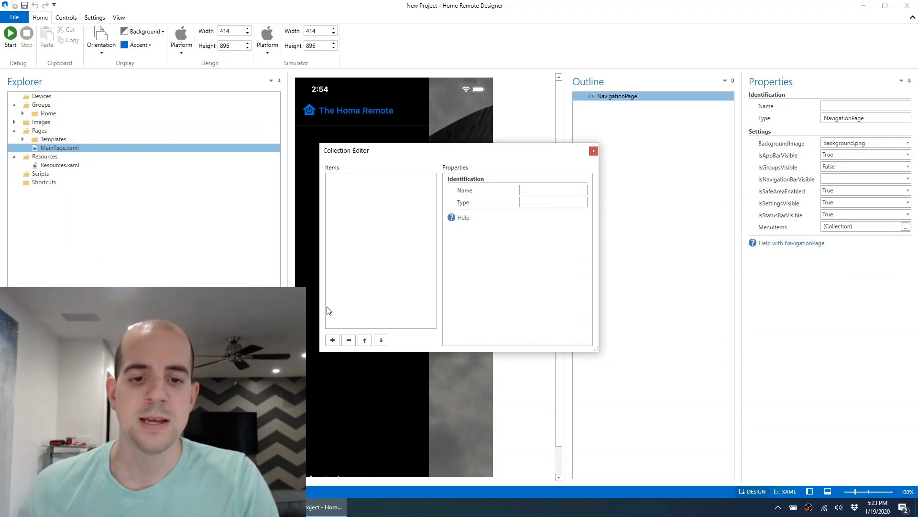
{"action": "left_click", "coordinate": [333, 341]}
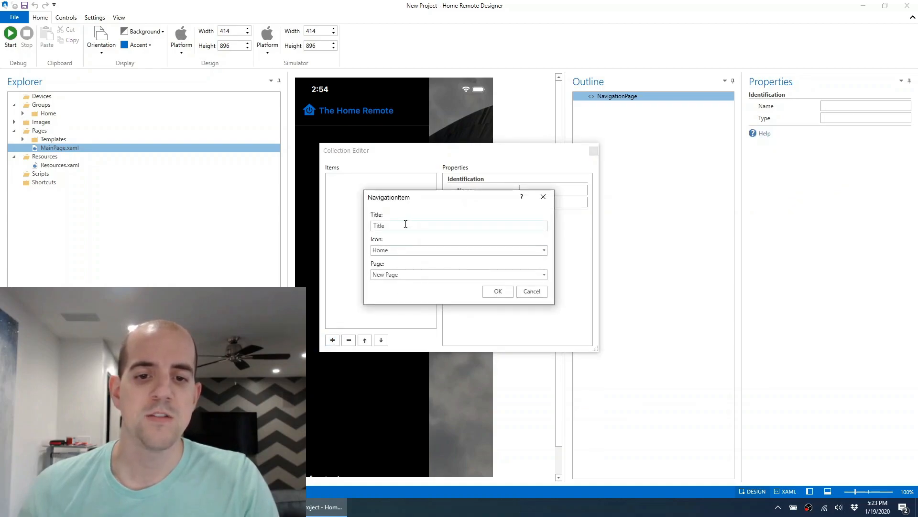
{"action": "left_click_drag", "start_coordinate": [405, 224], "coordinate": [369, 228]}
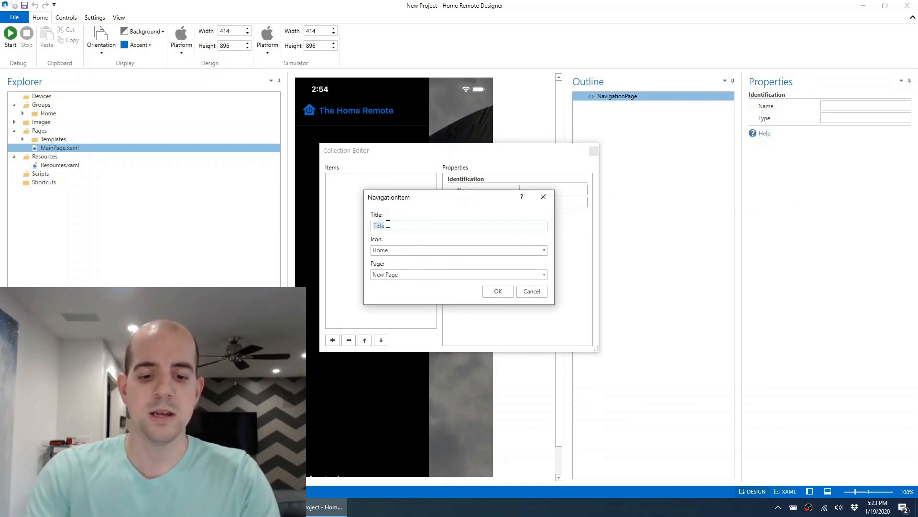
{"action": "type", "text": "You"}
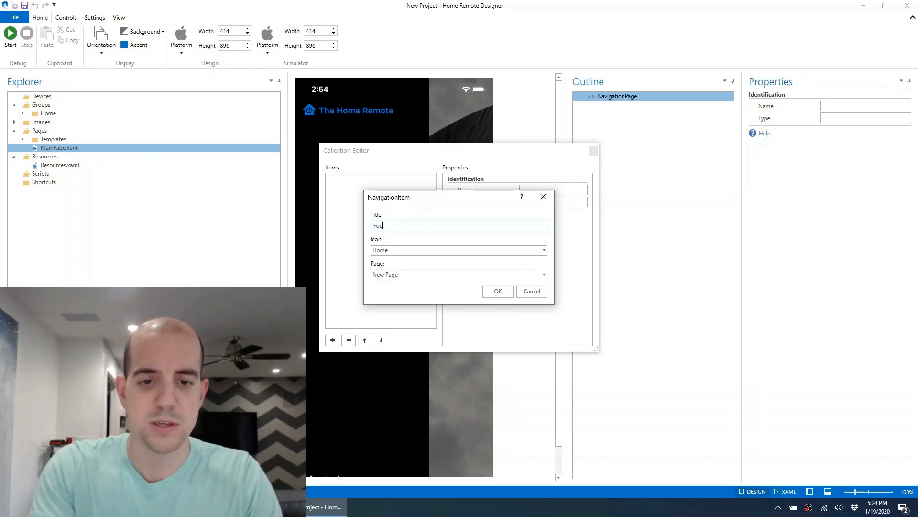
{"action": "type", "text": "tube"}
{"action": "key", "text": "Tab"}
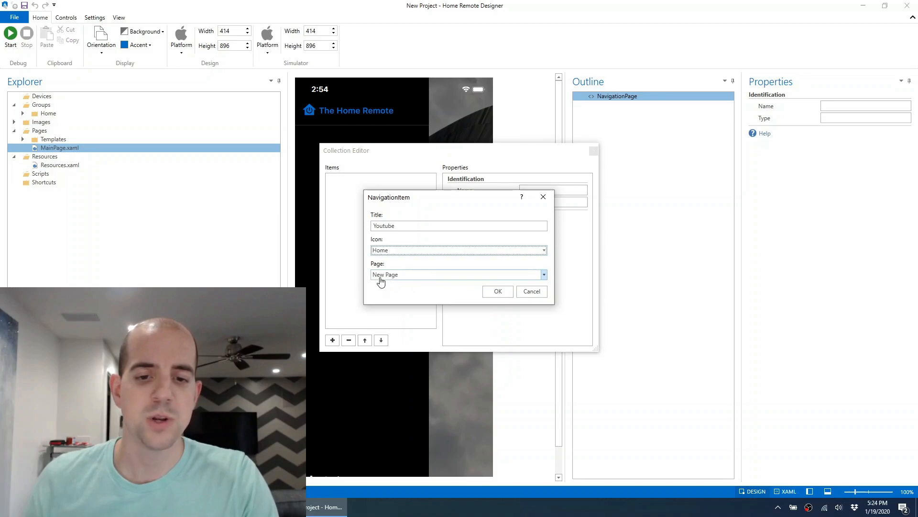
{"action": "left_click", "coordinate": [489, 292]}
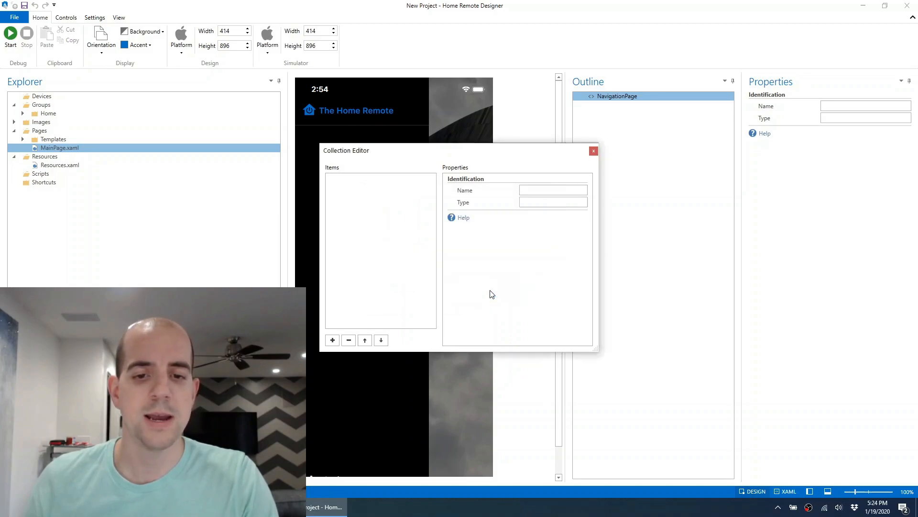
Create the new page as Page1.xaml of type ContentPage and close the collection editor.
{"action": "left_click", "coordinate": [389, 240]}
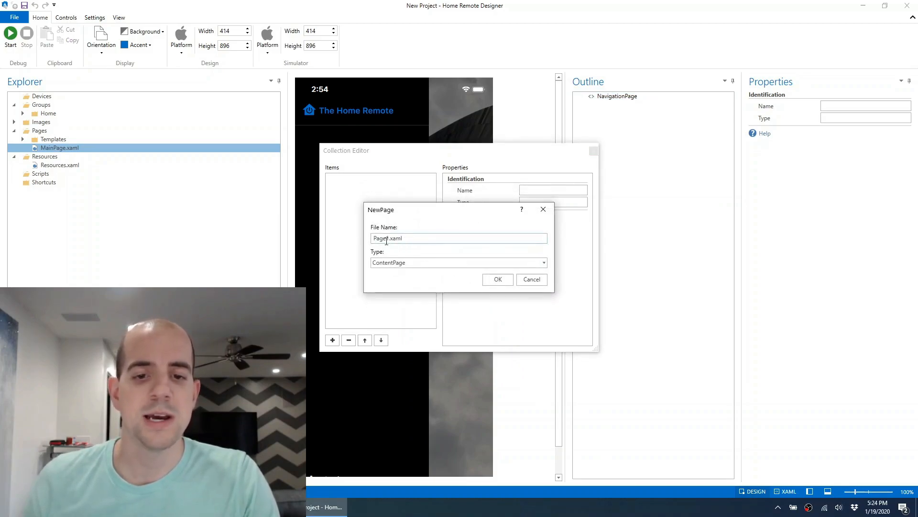
{"action": "left_click_drag", "start_coordinate": [407, 237], "coordinate": [365, 241]}
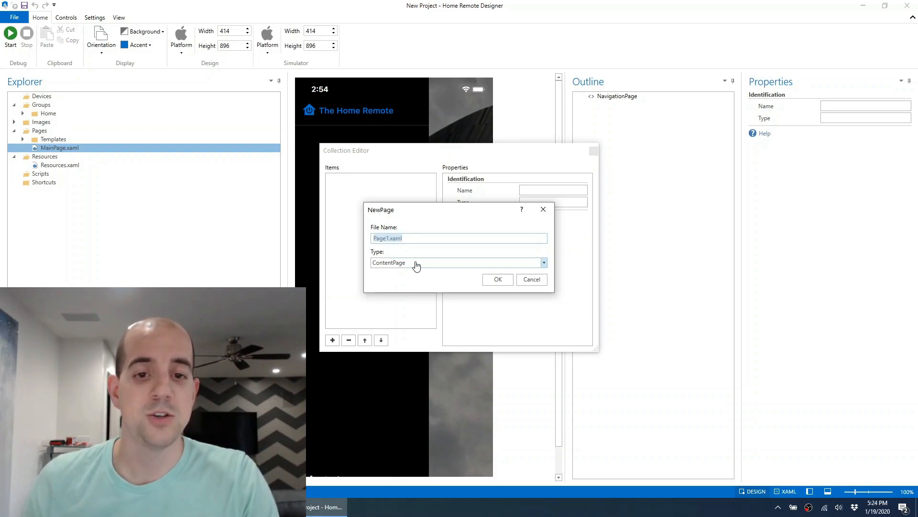
{"action": "left_click", "coordinate": [498, 279]}
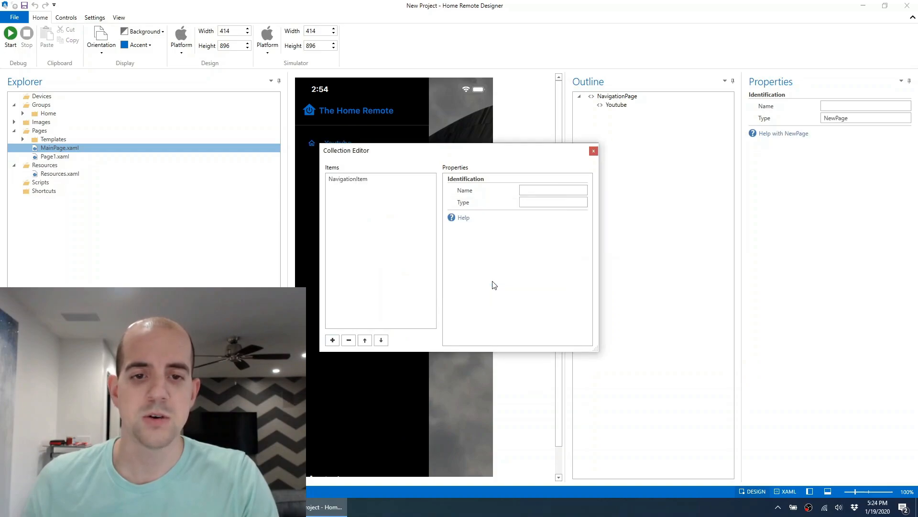
{"action": "left_click", "coordinate": [593, 152]}
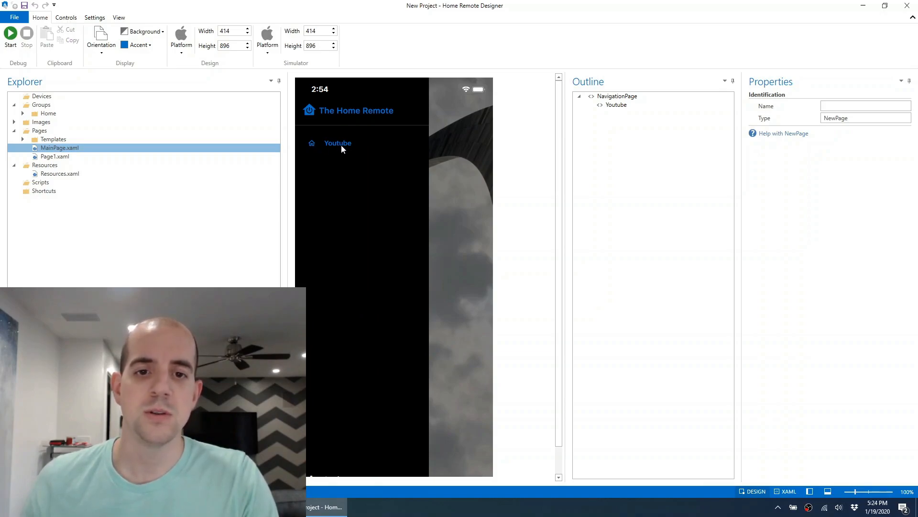
Open Page1.xaml and draw a label about 218 by 87 near the page's upper left.
{"action": "left_click", "coordinate": [50, 157]}
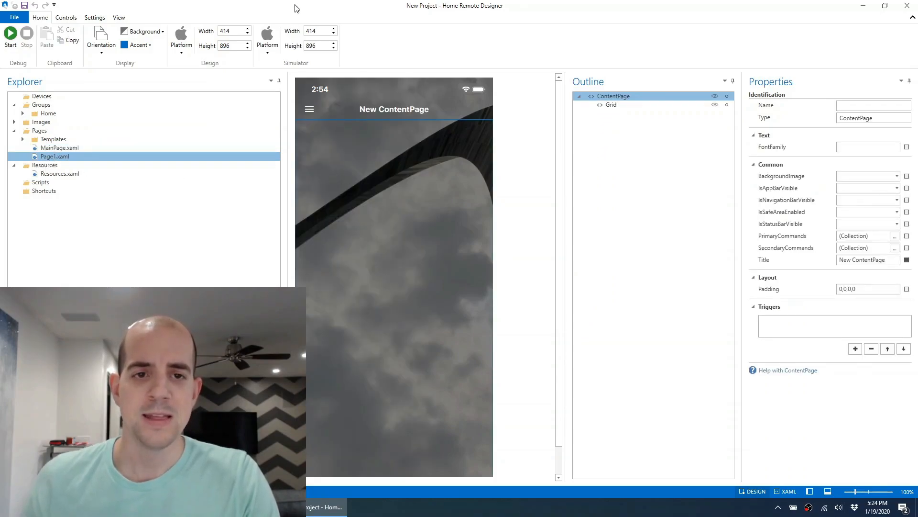
{"action": "left_click", "coordinate": [72, 18]}
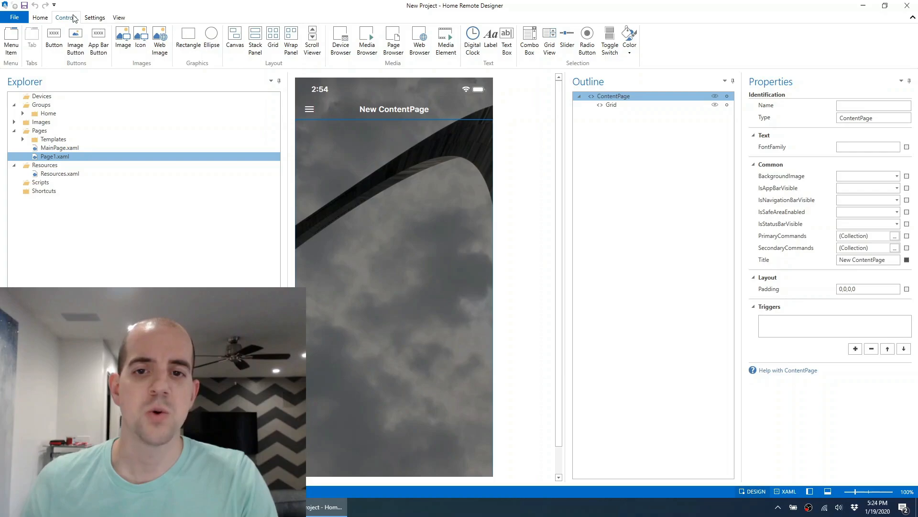
{"action": "left_click", "coordinate": [491, 44]}
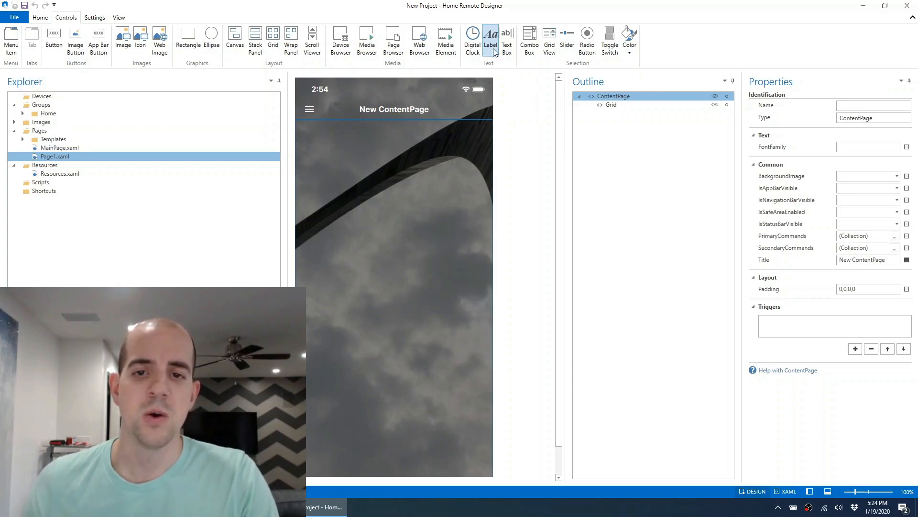
{"action": "left_click", "coordinate": [338, 164]}
{"action": "left_click_drag", "start_coordinate": [393, 180], "coordinate": [443, 207]}
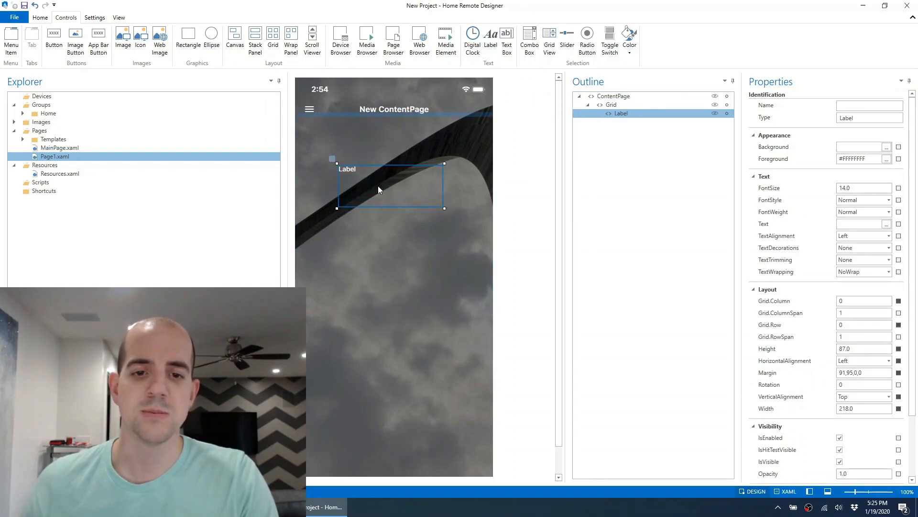
Set the label's text to Hello World and shift it slightly right and up.
{"action": "left_click", "coordinate": [613, 106]}
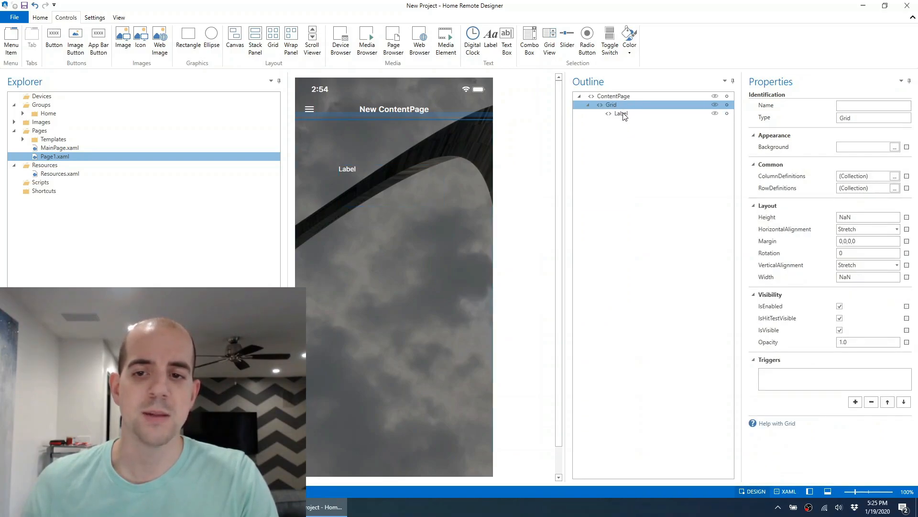
{"action": "left_click", "coordinate": [623, 114]}
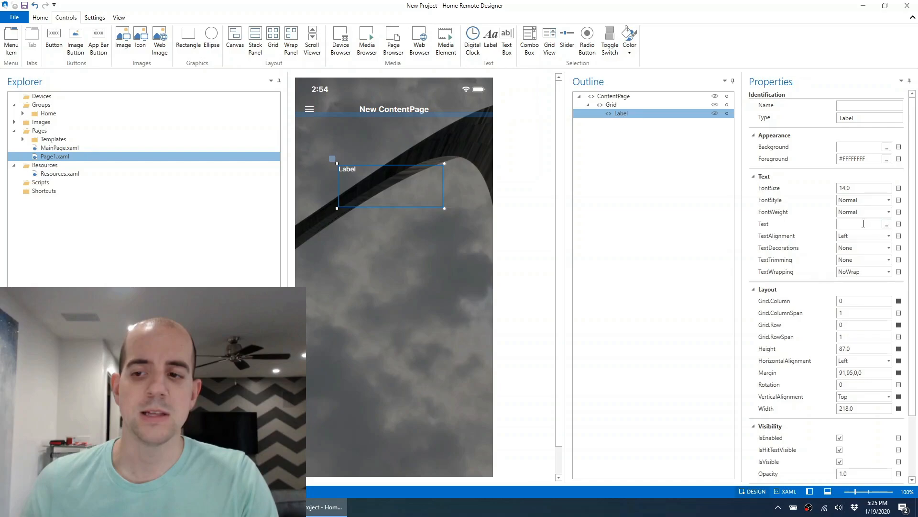
{"action": "left_click", "coordinate": [850, 223]}
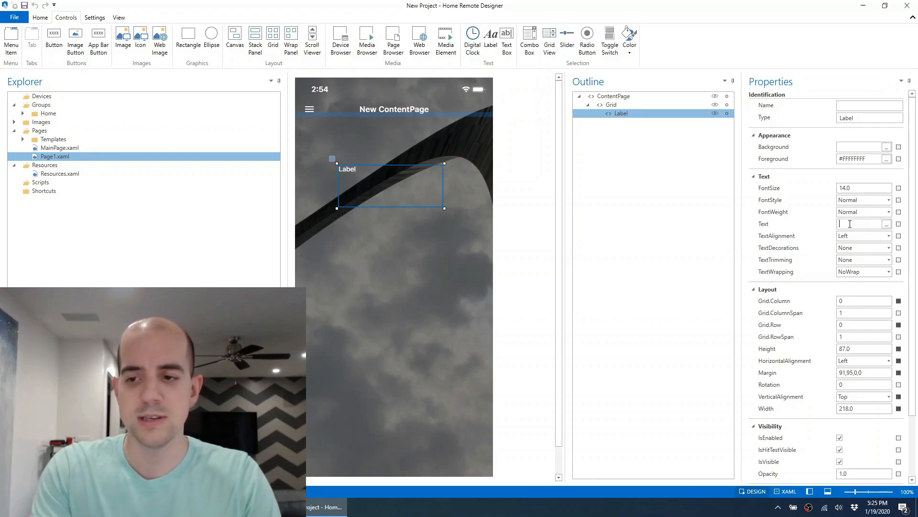
{"action": "type", "text": "Hello World"}
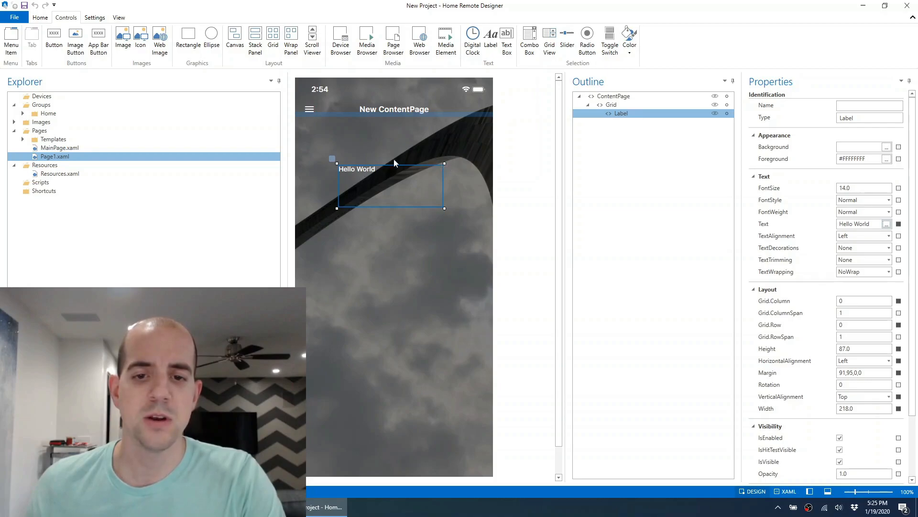
{"action": "left_click_drag", "start_coordinate": [329, 160], "coordinate": [359, 158]}
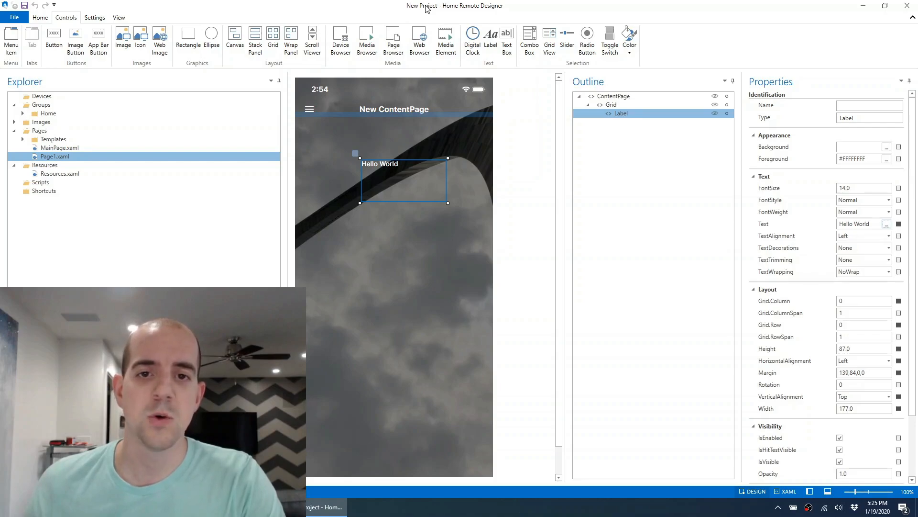
Save the project to the Desktop under the file name Youtube v3 1.1.
{"action": "left_click", "coordinate": [24, 6]}
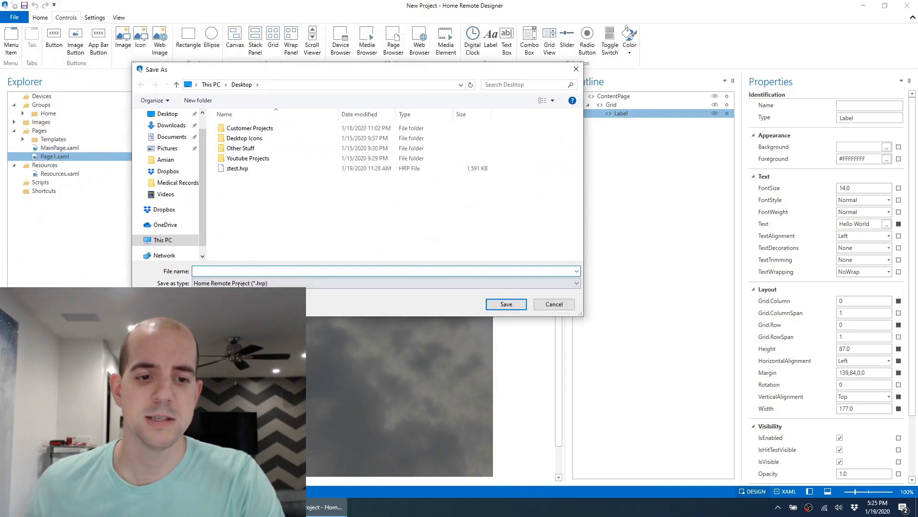
{"action": "type", "text": "Youtub"}
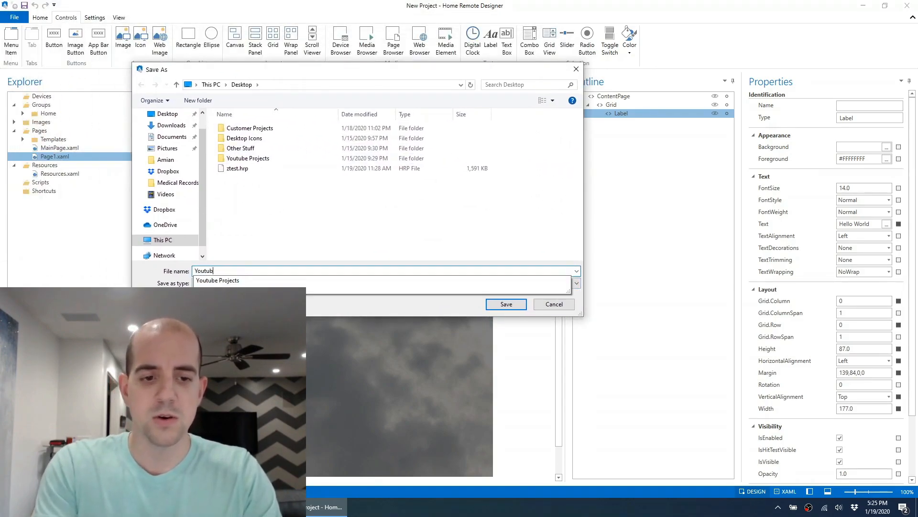
{"action": "type", "text": "e v3 1.1"}
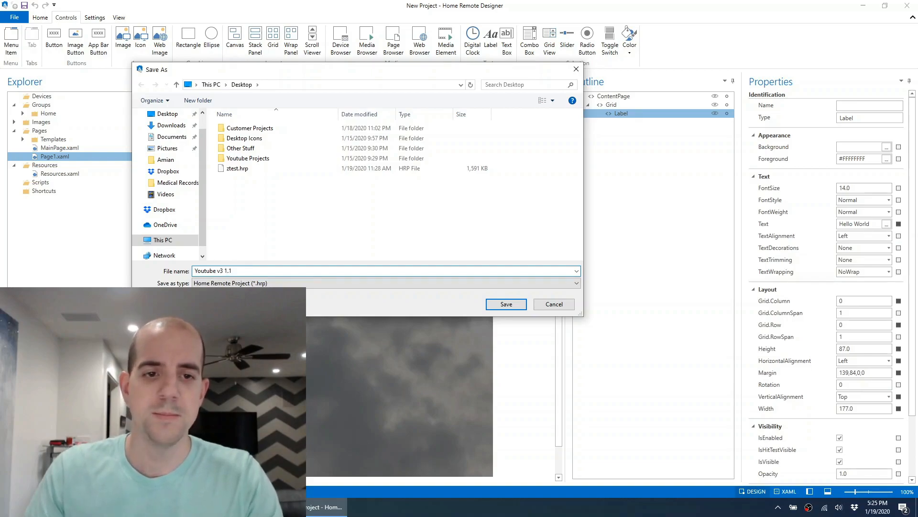
{"action": "key", "text": "Return"}
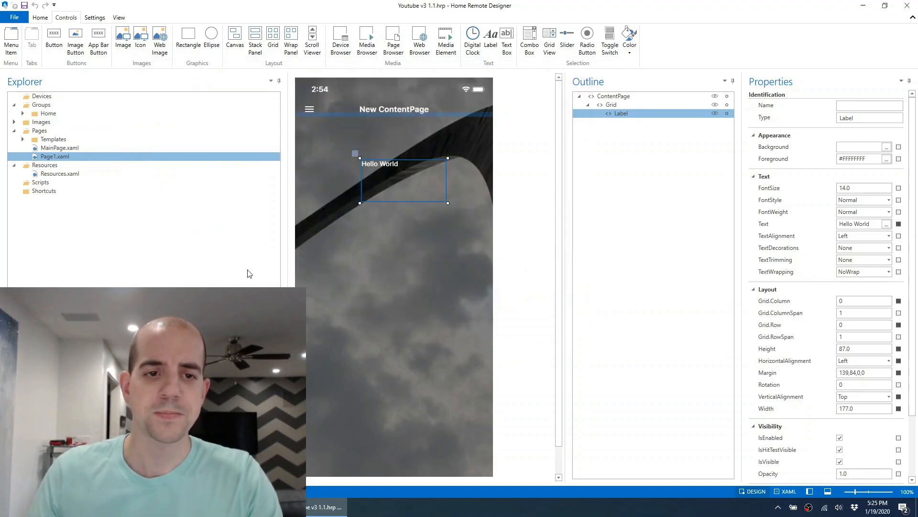
Copy the saved Youtube v3 1.1.hrp file from the desktop into the Dropbox folder in File Explorer.
{"action": "left_click", "coordinate": [868, 4]}
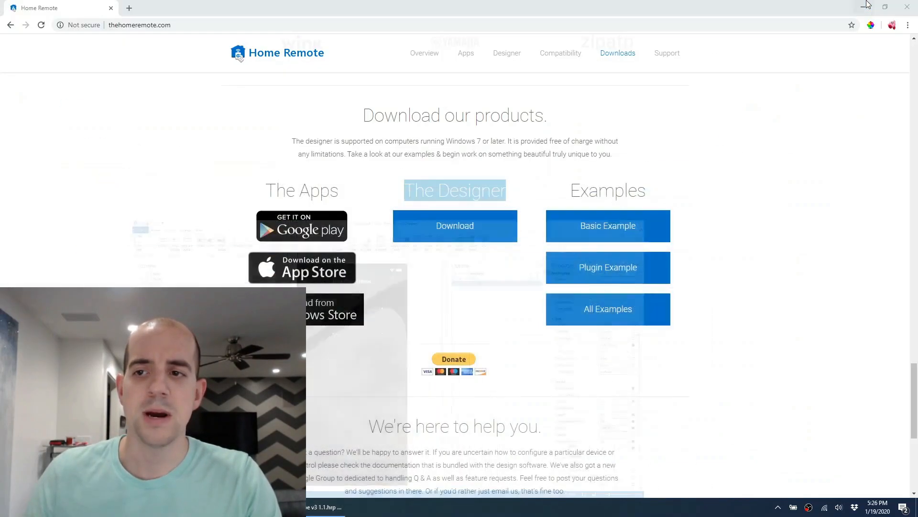
{"action": "left_click", "coordinate": [864, 6]}
{"action": "left_click", "coordinate": [13, 167]}
{"action": "right_click", "coordinate": [13, 167]}
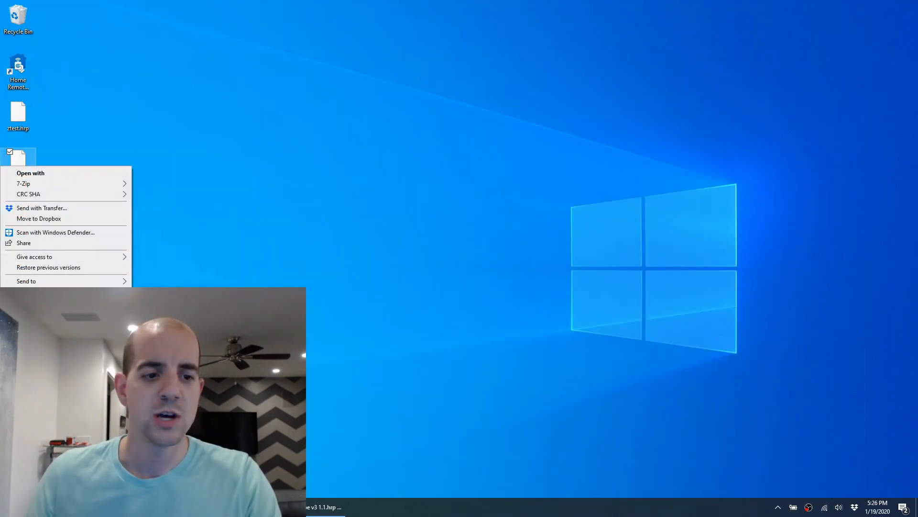
{"action": "key", "text": "Escape"}
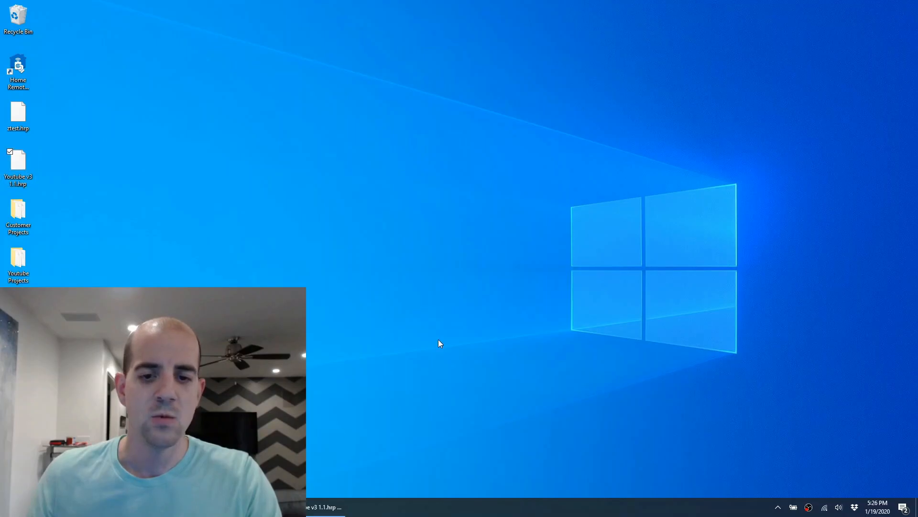
{"action": "key", "text": "super+e"}
{"action": "left_click", "coordinate": [495, 251]}
{"action": "left_click", "coordinate": [677, 222]}
{"action": "key", "text": "ctrl+v"}
{"action": "left_click", "coordinate": [826, 51]}
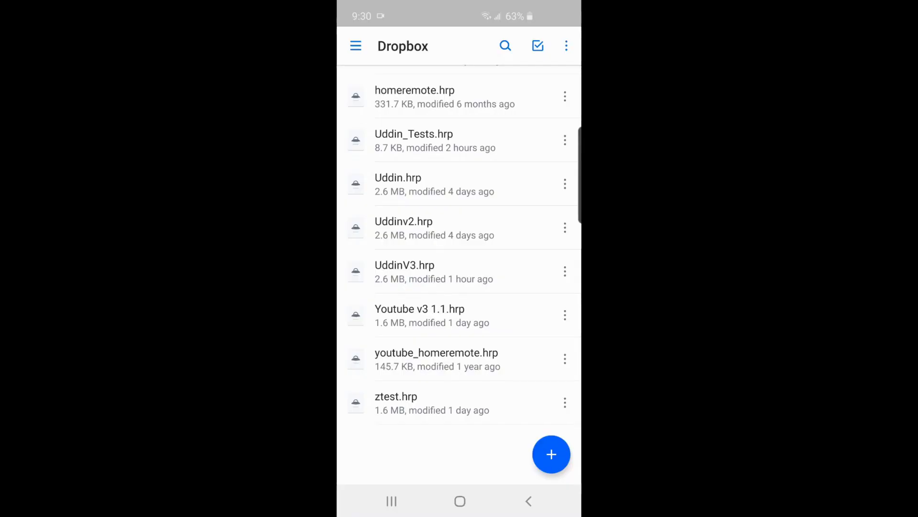
Open the Youtube v3 1.1.hrp file in the Dropbox app on the Android phone.
{"action": "left_click", "coordinate": [459, 315]}
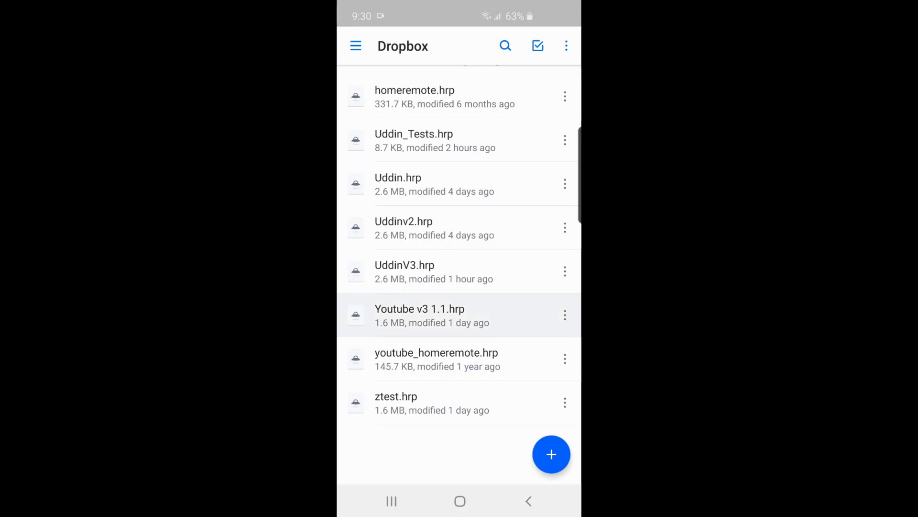
{"action": "left_click", "coordinate": [459, 315]}
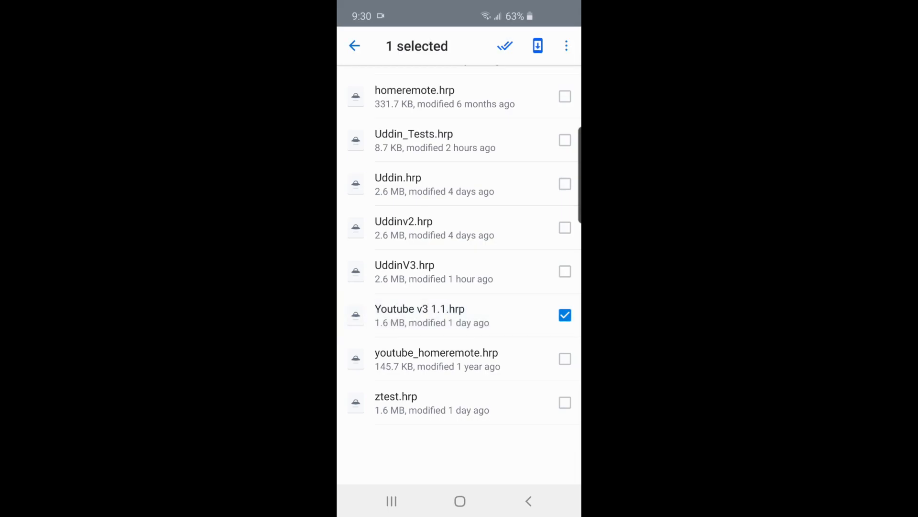
{"action": "left_click", "coordinate": [529, 500]}
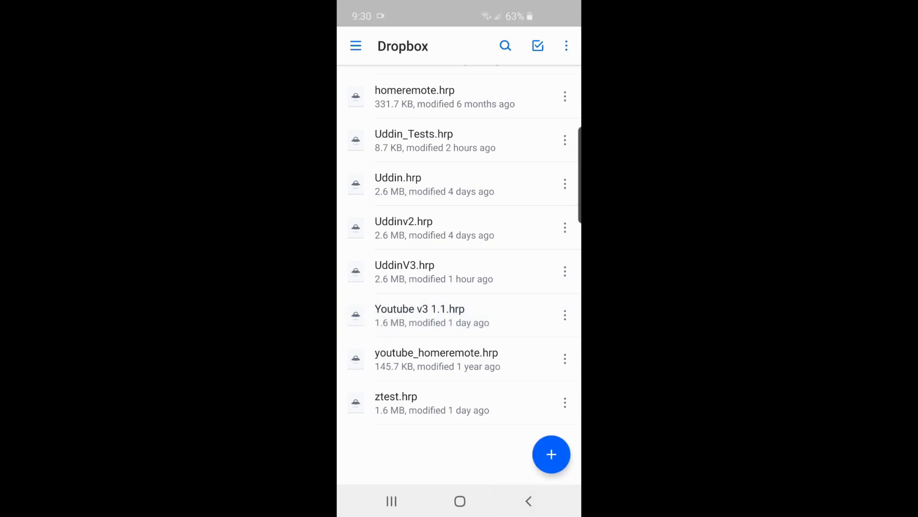
{"action": "left_click", "coordinate": [460, 315]}
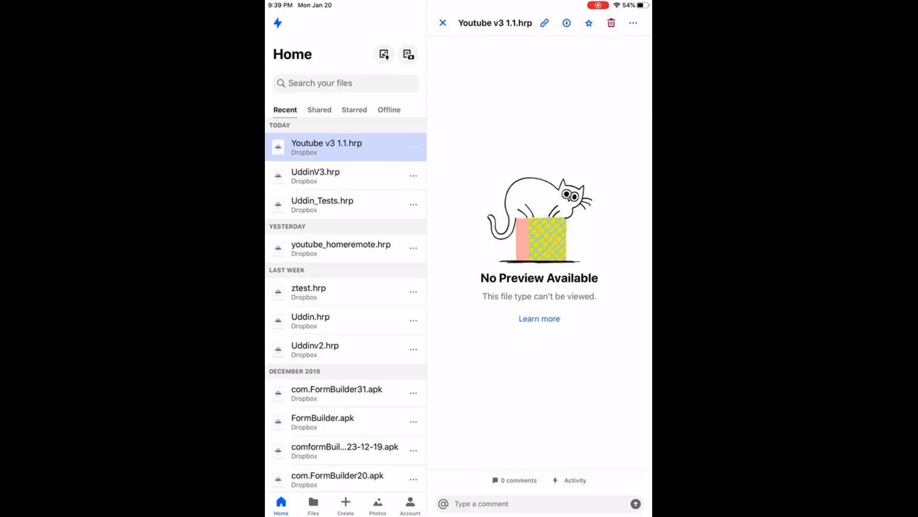
On the iPad, share Youtube v3 1.1.hrp from Dropbox using the Copy to Home Remote app action.
{"action": "left_click", "coordinate": [634, 23]}
{"action": "left_click", "coordinate": [480, 213]}
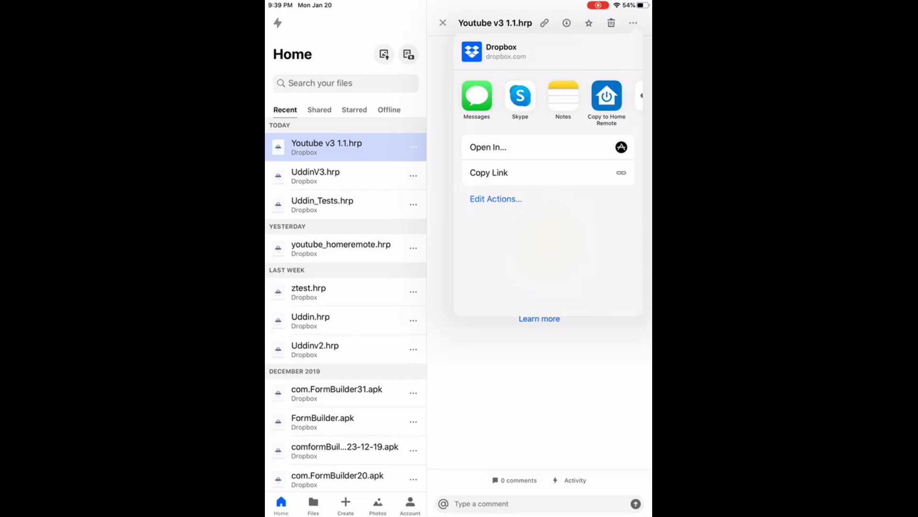
{"action": "scroll", "coordinate": [548, 103], "scroll_direction": "right", "scroll_amount": 1}
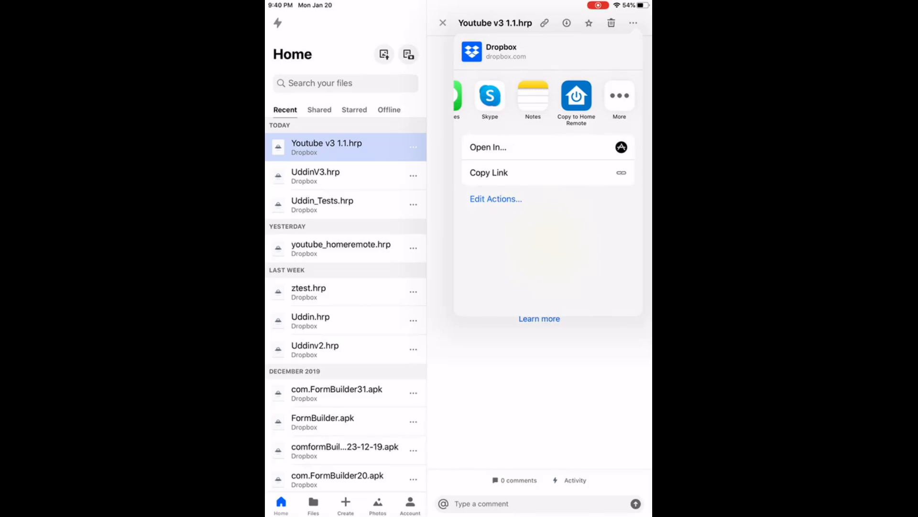
{"action": "left_click", "coordinate": [619, 98]}
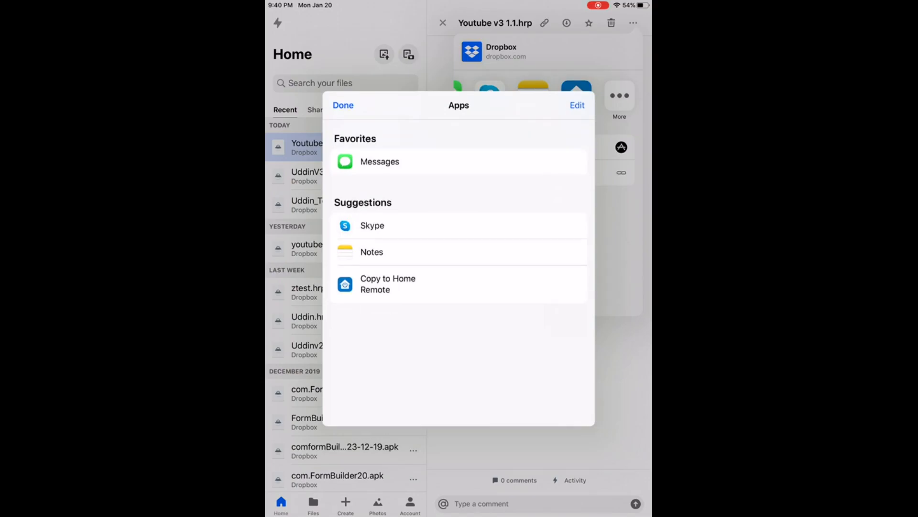
{"action": "scroll", "coordinate": [458, 277], "scroll_direction": "down", "scroll_amount": 2}
{"action": "left_click", "coordinate": [388, 284]}
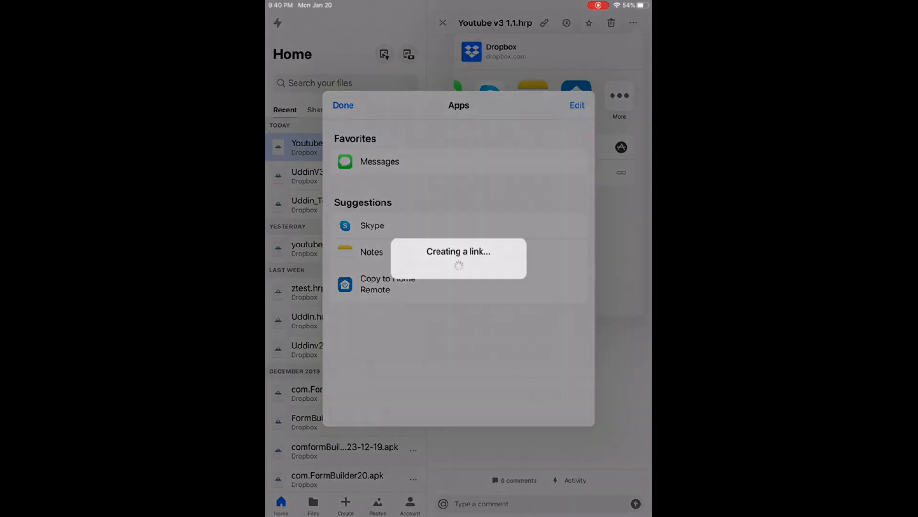